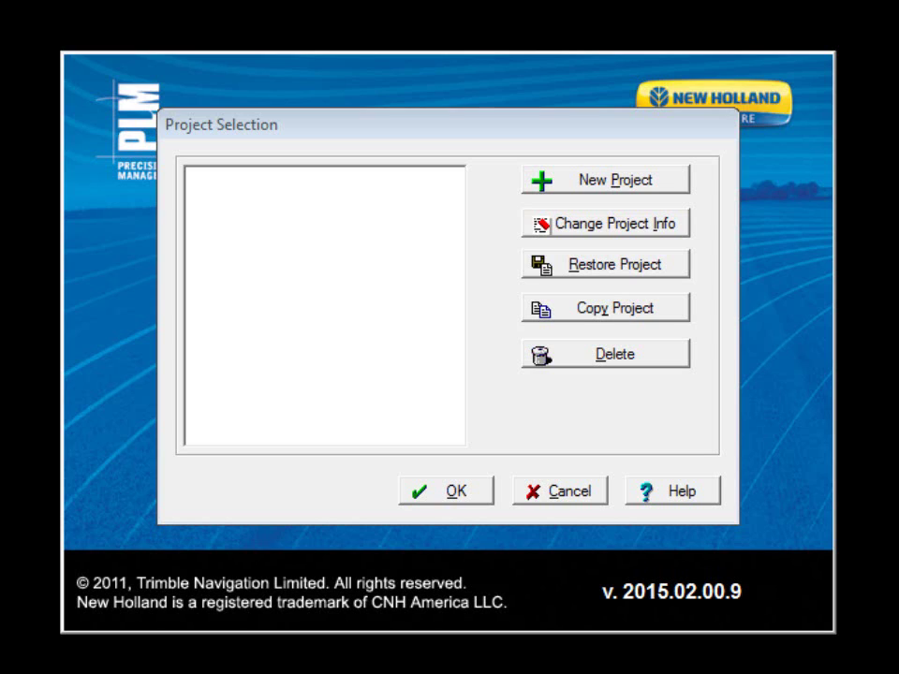
Create a new project named 'E Jones & Sons'
{"action": "left_click", "coordinate": [609, 185]}
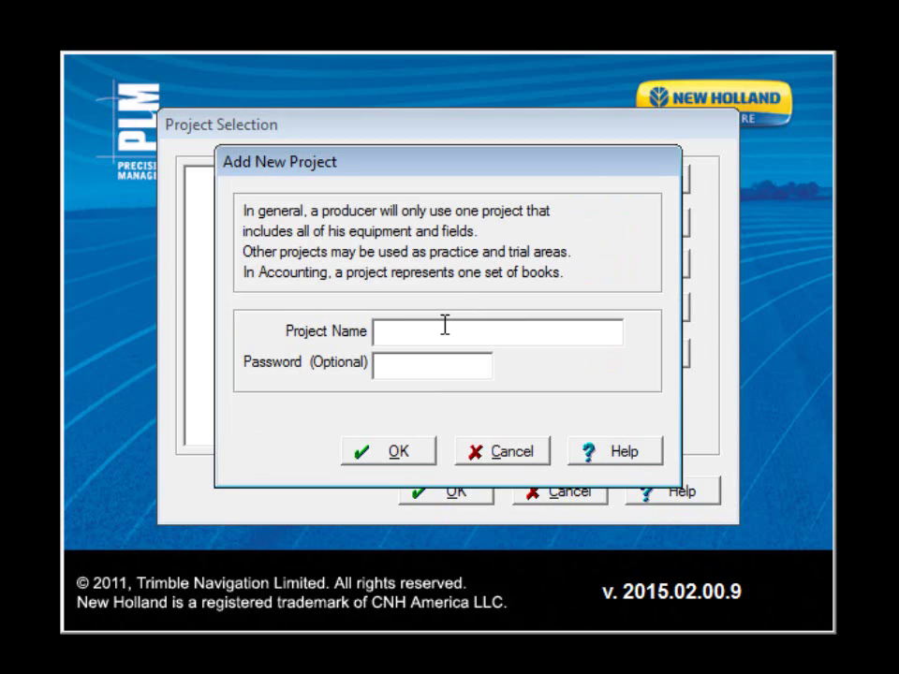
{"action": "type", "text": "E Jones & Sons"}
{"action": "left_click", "coordinate": [368, 461]}
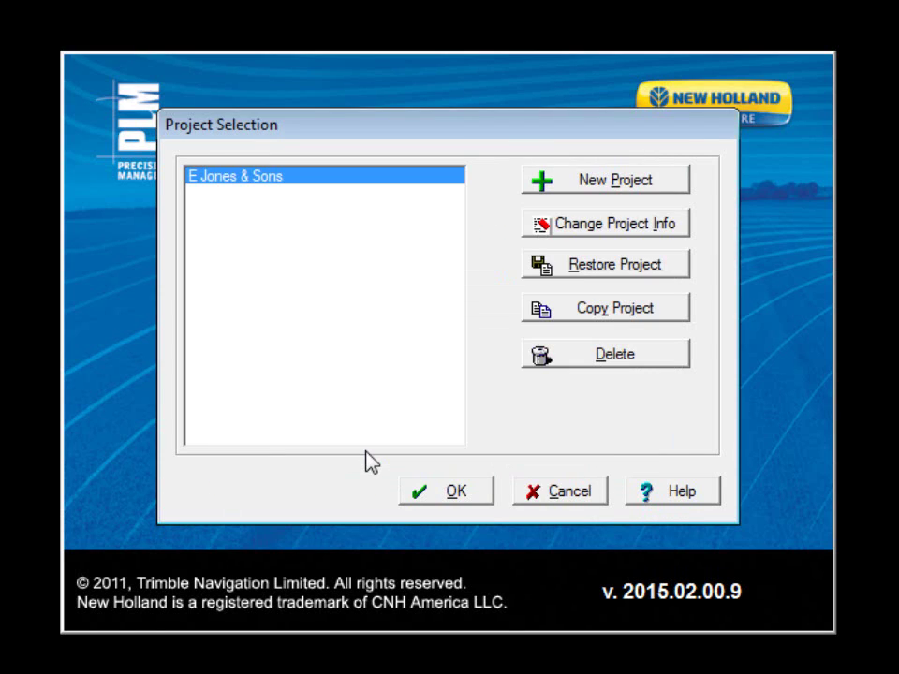
Open the E Jones & Sons project and choose Metric as its measurement system
{"action": "left_click", "coordinate": [439, 488]}
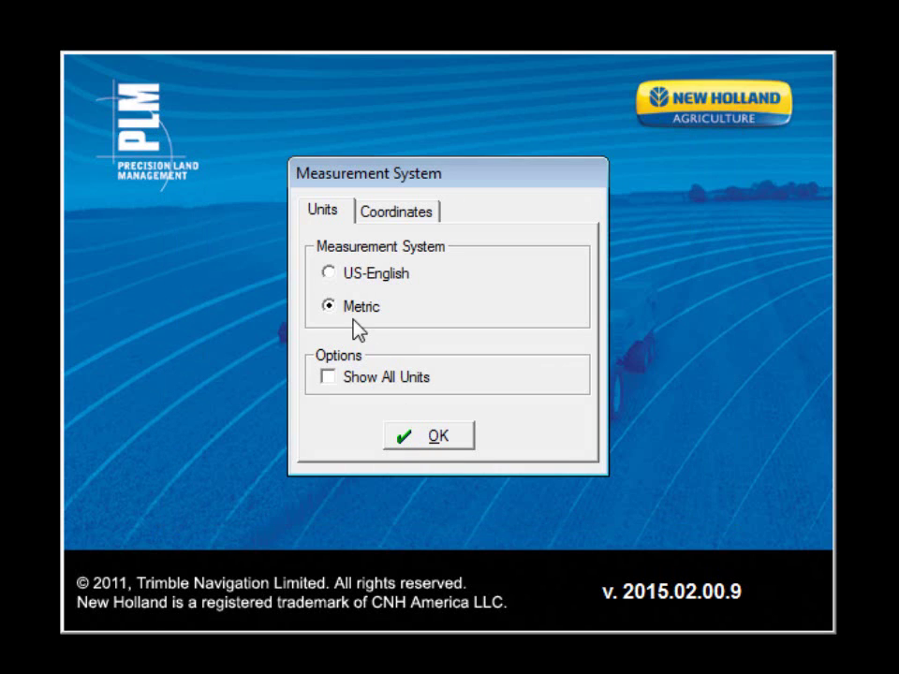
{"action": "left_click", "coordinate": [329, 307]}
Accept the Metric unit settings to reach the Job/Resource Tools main window
{"action": "left_click", "coordinate": [425, 445]}
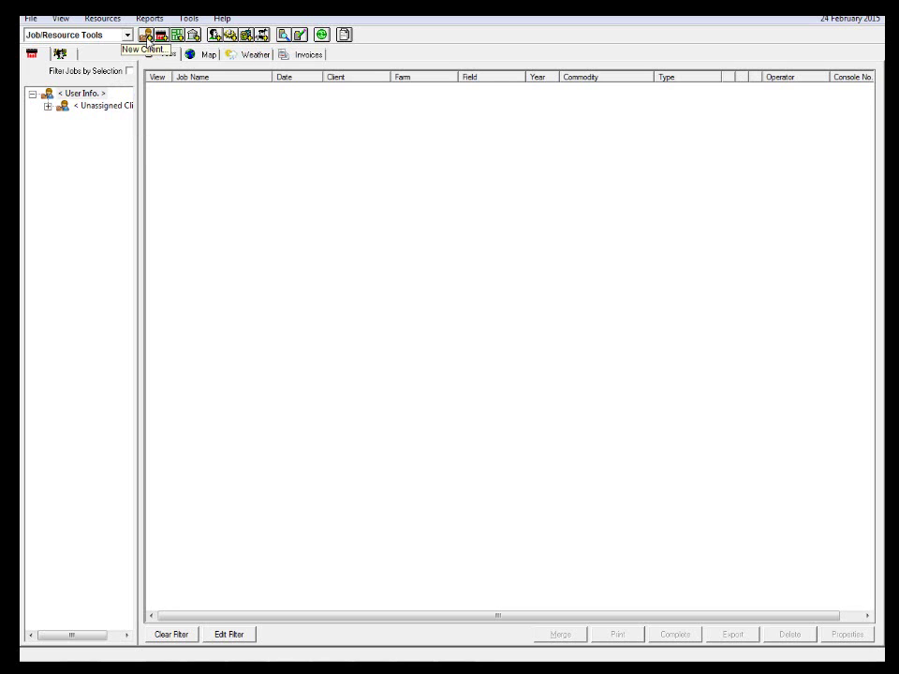
Start a new client with Full Name and Sorted Name both 'E Jones & Sons'
{"action": "left_click", "coordinate": [147, 39]}
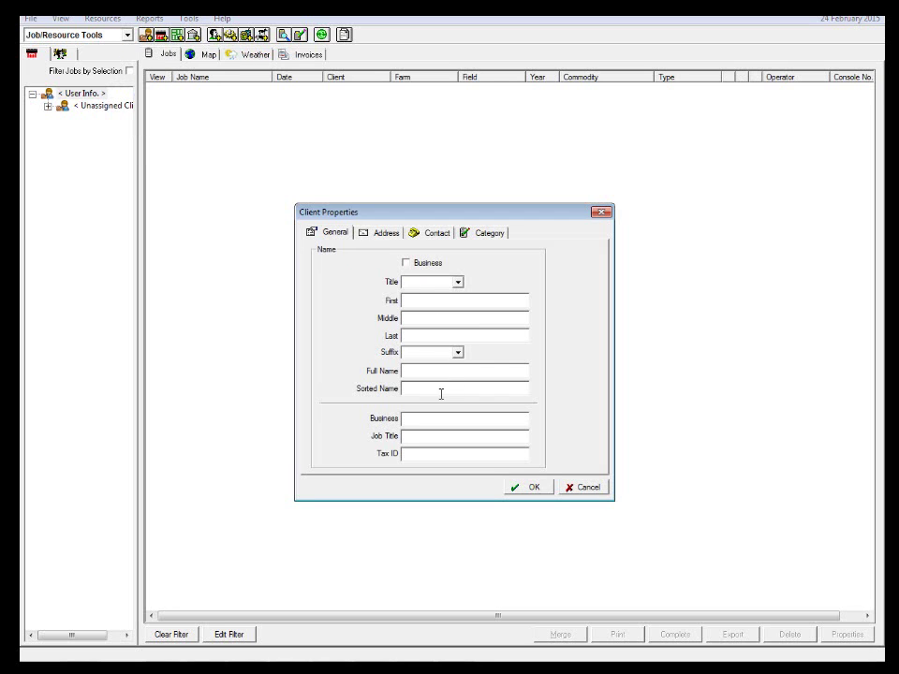
{"action": "left_click", "coordinate": [416, 373]}
{"action": "type", "text": "E Jones "}
{"action": "type", "text": "& Sons"}
{"action": "left_click_drag", "start_coordinate": [500, 373], "coordinate": [374, 382]}
{"action": "key", "text": "ctrl+c"}
{"action": "left_click", "coordinate": [406, 386]}
{"action": "key", "text": "ctrl+v"}
Review the client's address, contact and category details, then save the client
{"action": "left_click", "coordinate": [389, 234]}
{"action": "left_click", "coordinate": [441, 235]}
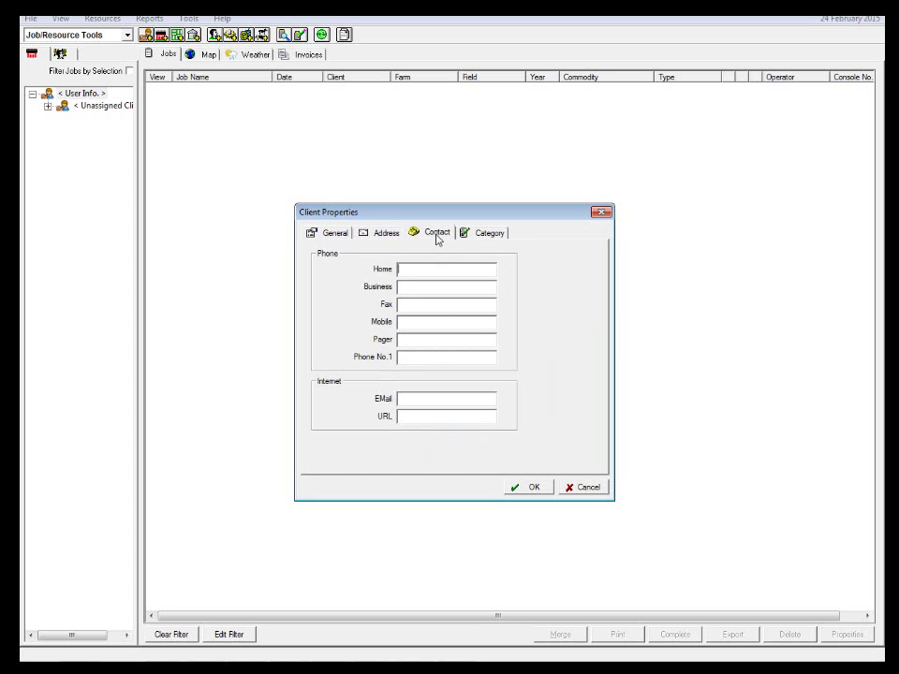
{"action": "left_click", "coordinate": [468, 234]}
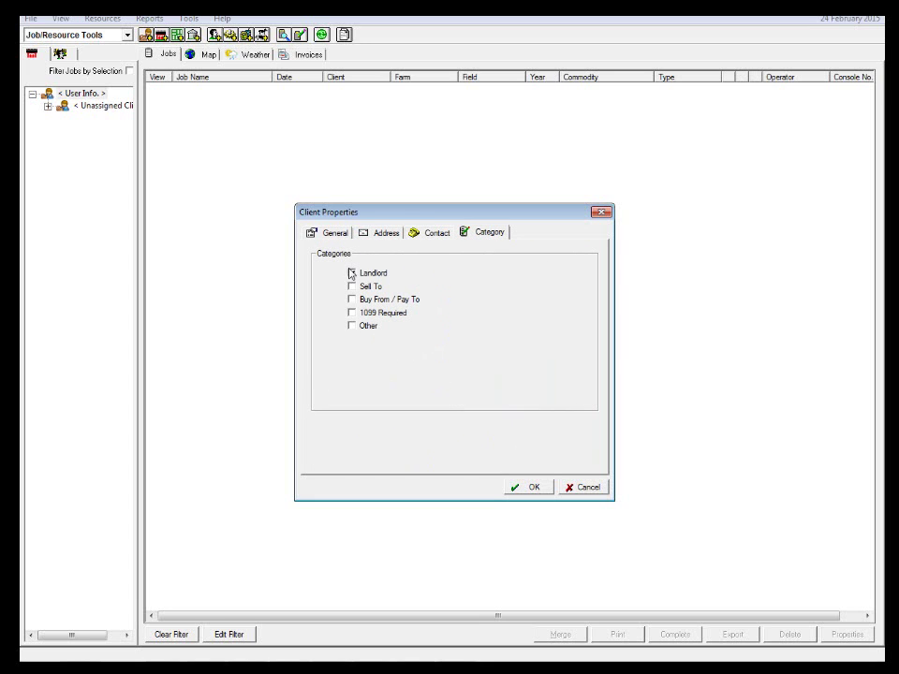
{"action": "left_click", "coordinate": [328, 233]}
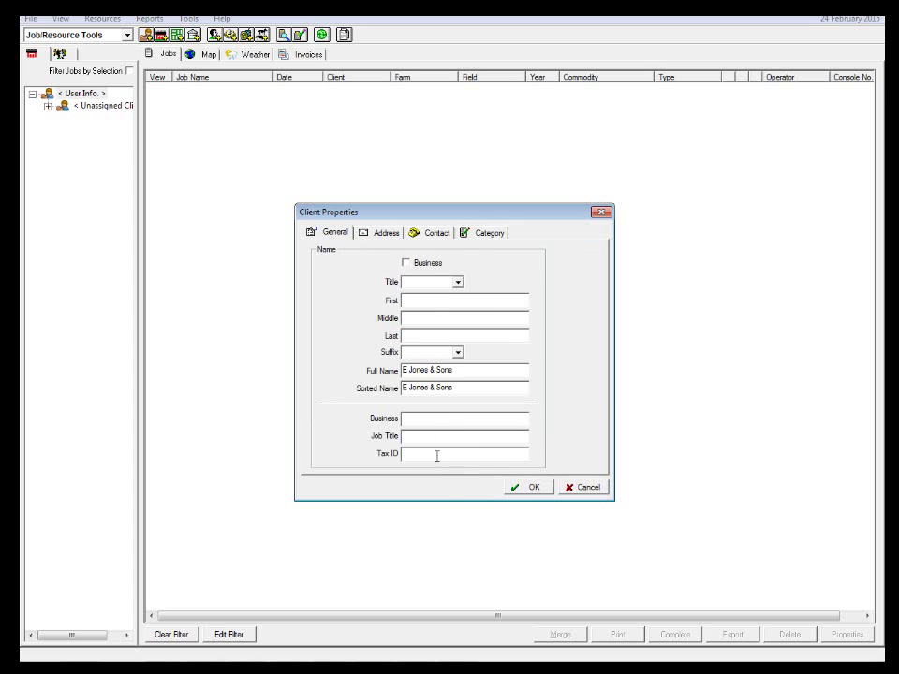
{"action": "left_click", "coordinate": [535, 490]}
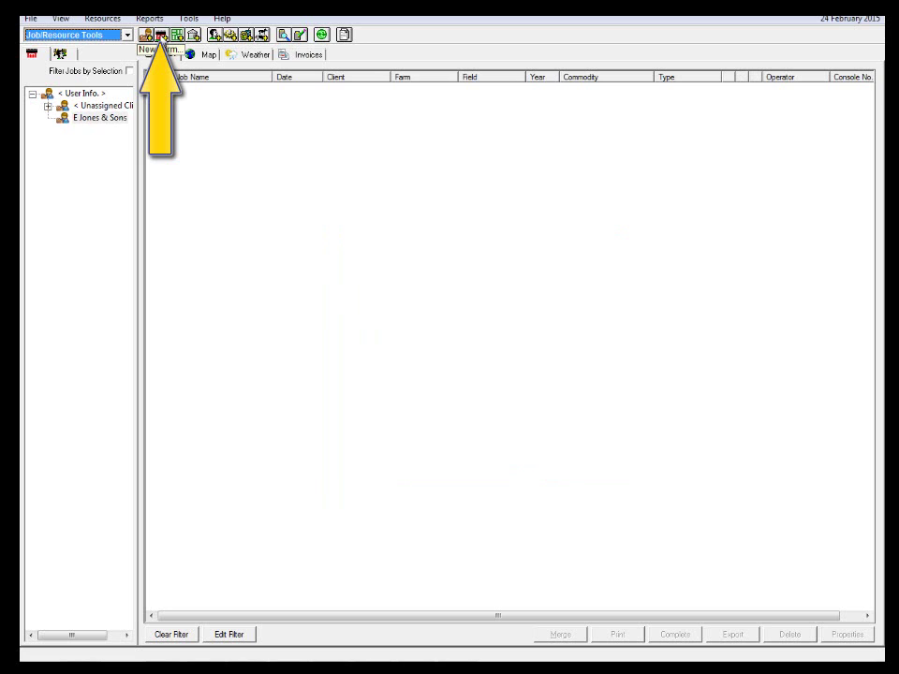
{"action": "left_click", "coordinate": [161, 36]}
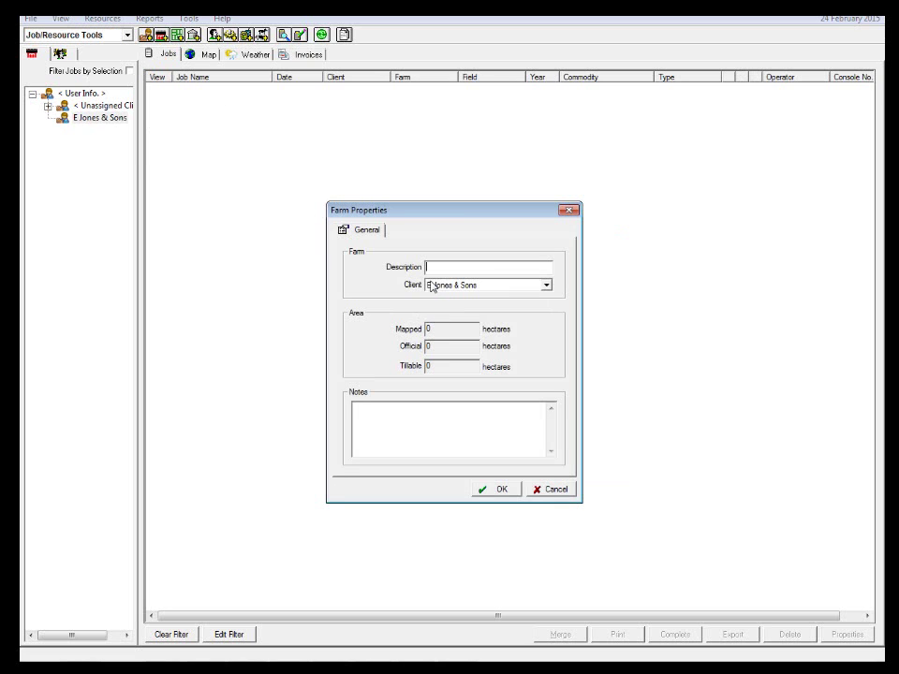
{"action": "type", "text": "Brookh"}
{"action": "type", "text": "ouse Farm"}
{"action": "left_click", "coordinate": [487, 493]}
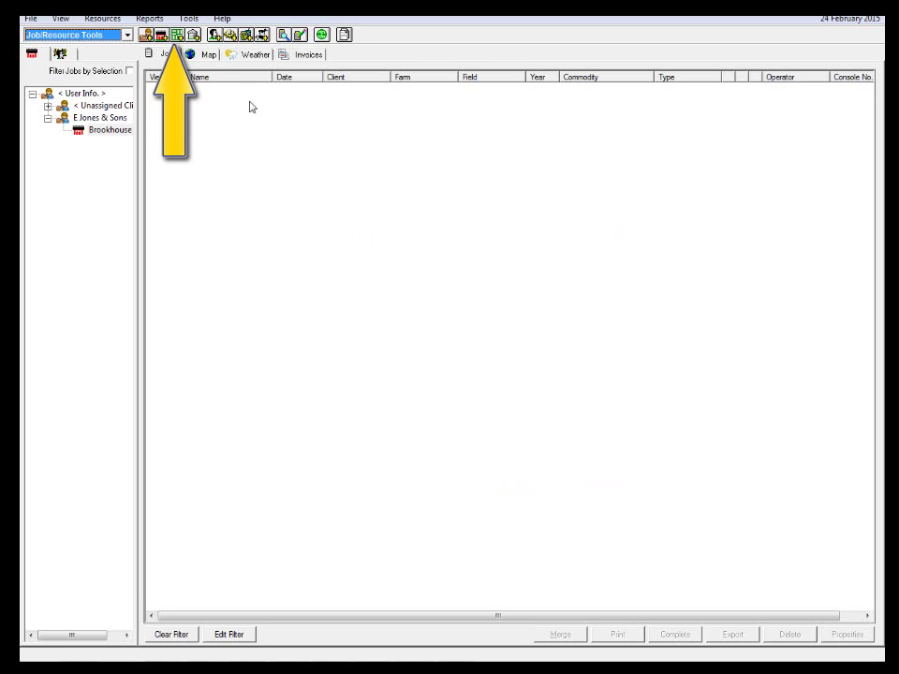
Start a new field described as 'Landing Strip' and check its mapped and official area values
{"action": "left_click", "coordinate": [176, 39]}
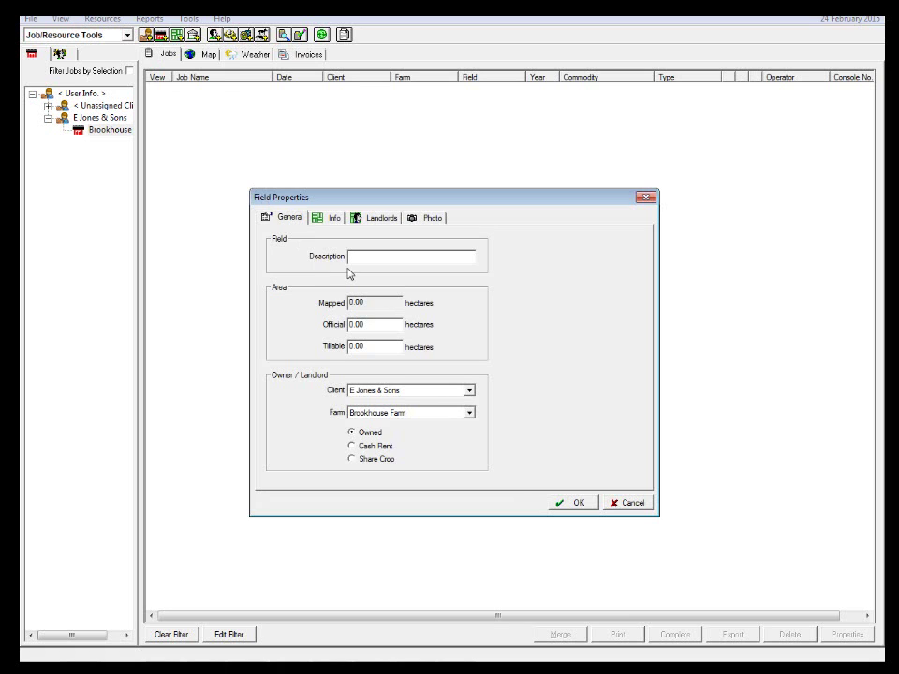
{"action": "type", "text": "Landing Strip"}
{"action": "double_click", "coordinate": [365, 303]}
{"action": "left_click", "coordinate": [366, 326]}
{"action": "double_click", "coordinate": [364, 325]}
Review the field's Info, Landlords and Photo details, then return to General
{"action": "left_click", "coordinate": [333, 219]}
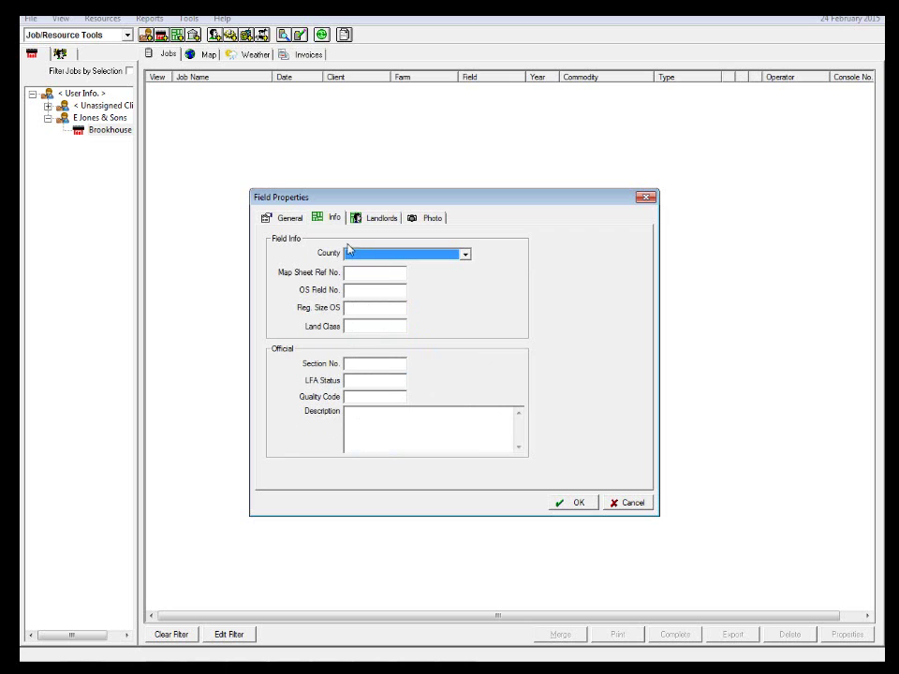
{"action": "left_click", "coordinate": [356, 217]}
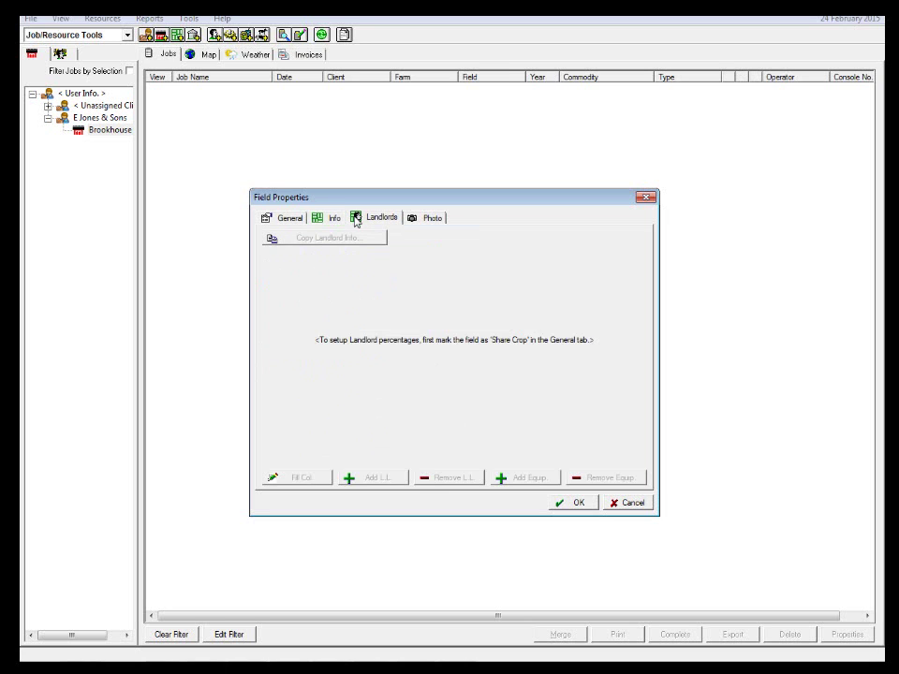
{"action": "left_click", "coordinate": [416, 221]}
{"action": "left_click", "coordinate": [280, 222]}
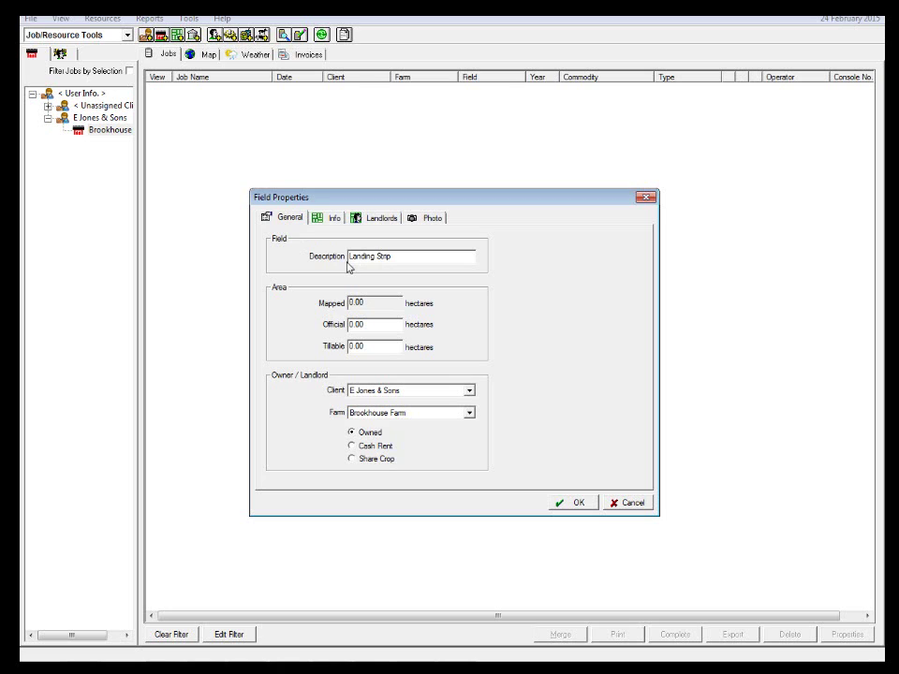
Save the Landing Strip field and widen the client tree panel to show full names
{"action": "left_click", "coordinate": [575, 502]}
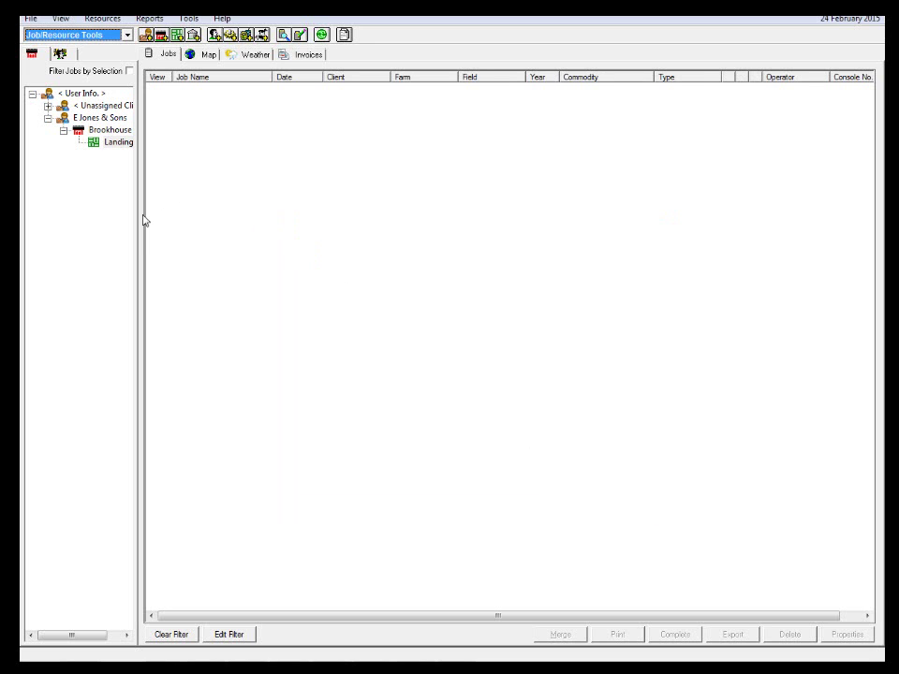
{"action": "left_click_drag", "start_coordinate": [139, 219], "coordinate": [174, 223]}
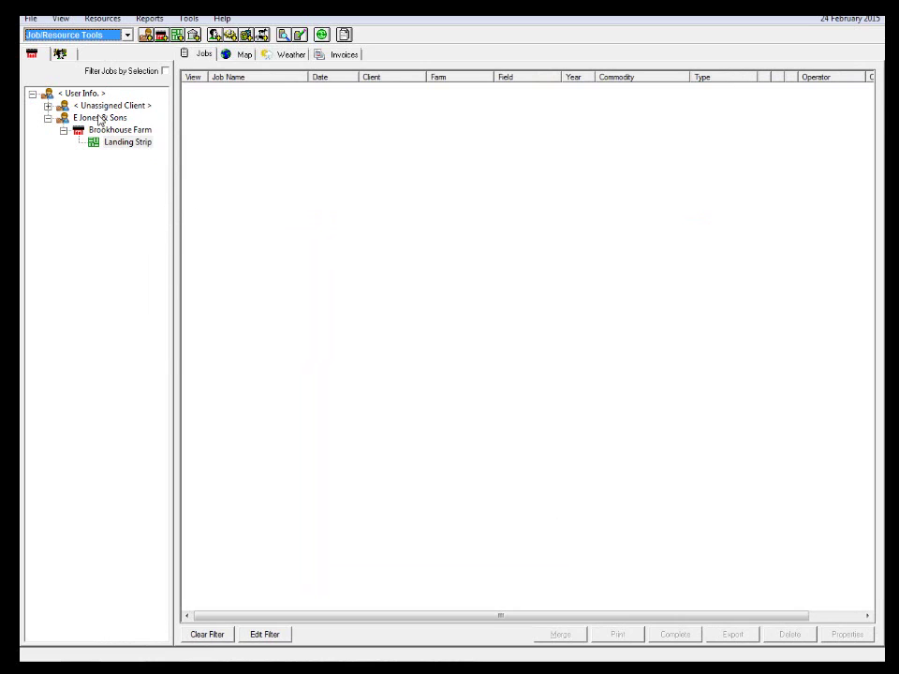